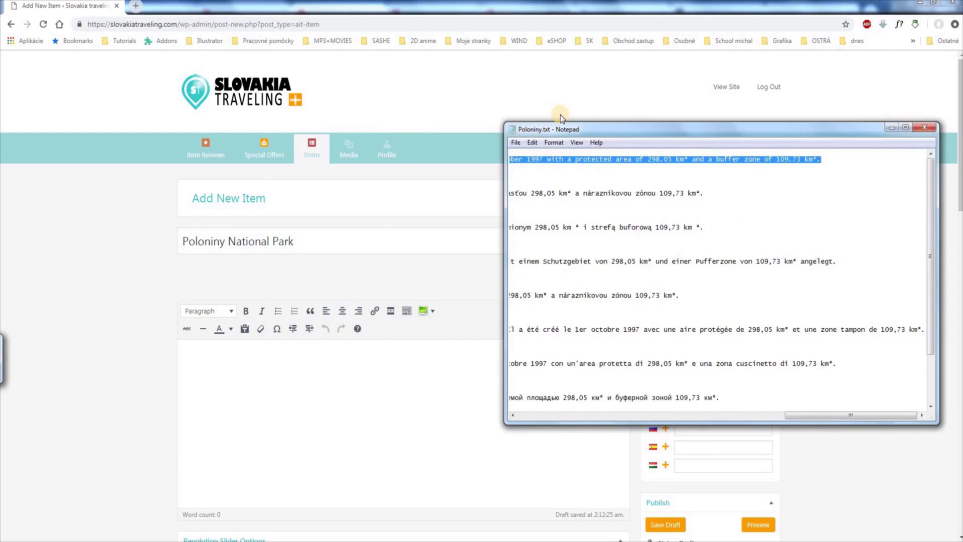
Step: Copy the English description of Poloniny National Park from Poloniny.txt into the new item's content editor
key("ctrl+c")
left_click(327, 359)
key("ctrl+v")
Step: Fill the item's subtitle with "National park in Slovakia" copied from the US section of Poloniny.txt
left_click_drag(959, 207, 959, 326)
left_click(436, 346)
key("alt+Tab")
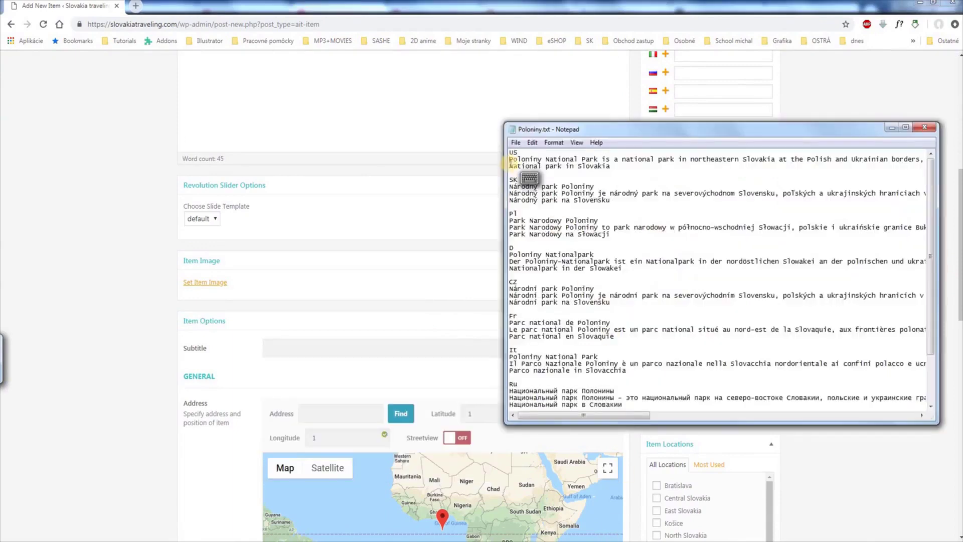
left_click(611, 172, "shift")
key("ctrl+c")
key("alt+Tab")
key("ctrl+v")
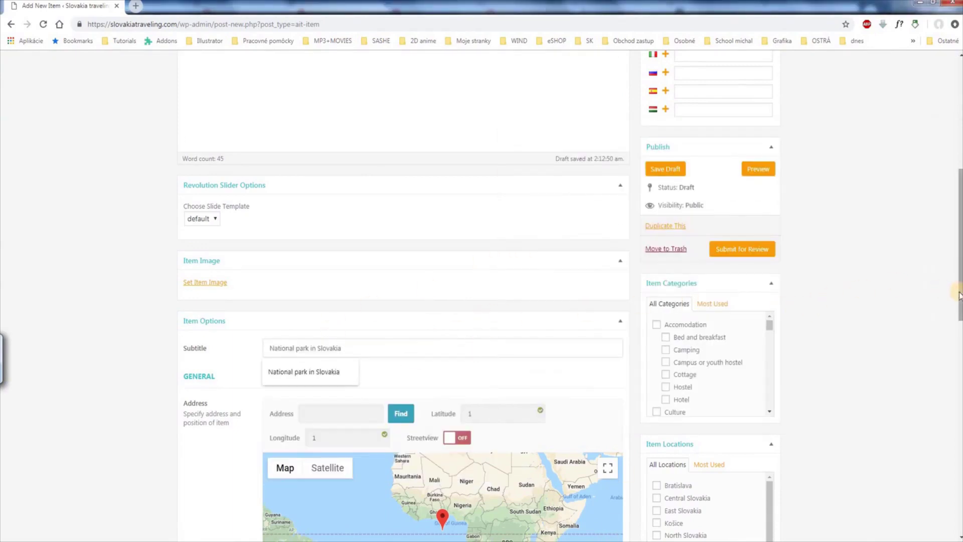
Step: Open Google Maps (maps.google.com) in a new browser tab
left_click_drag(959, 296, 960, 320)
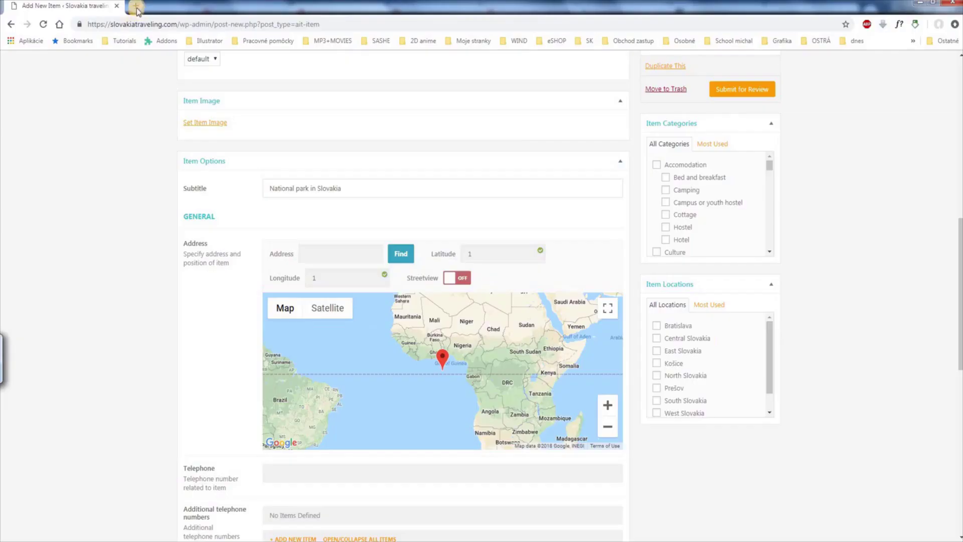
key("ctrl+t")
type("maps.google.com")
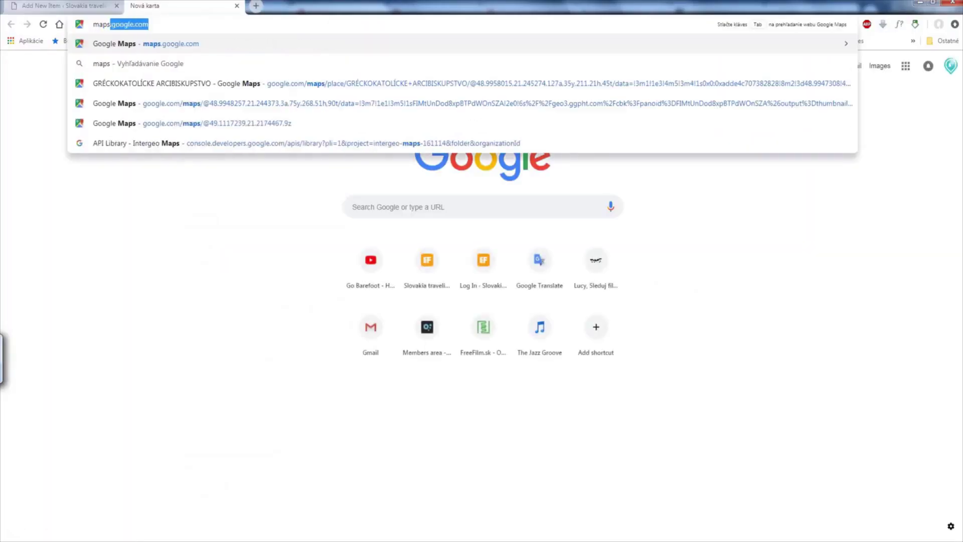
key("Return")
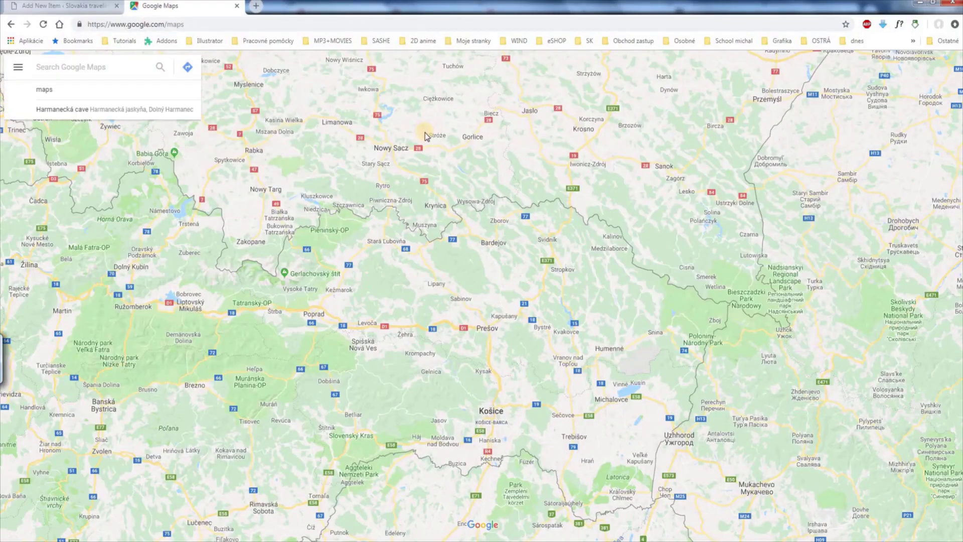
Step: Look up a point northeast of Topoľa inside the Poloniny park area and copy its decimal coordinates
scroll(540, 299, "up", 3)
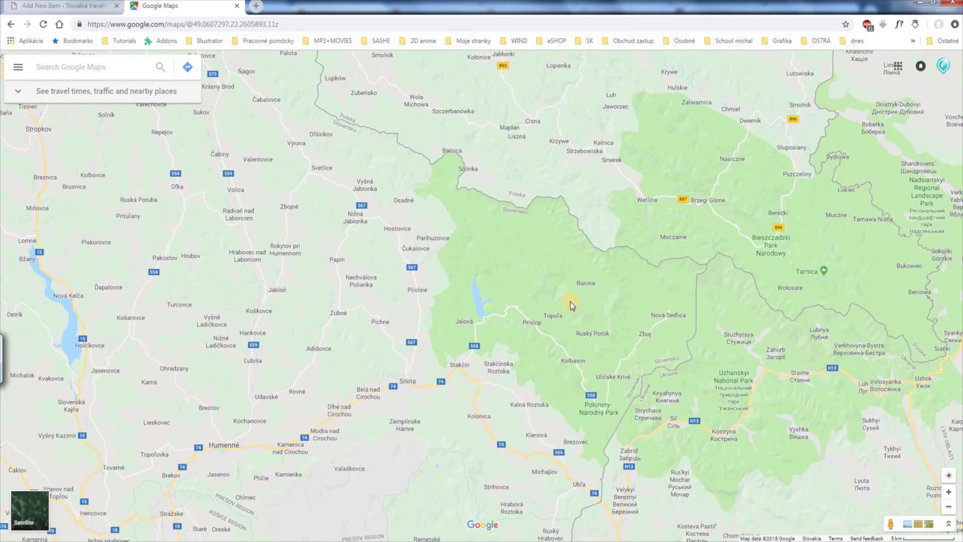
right_click(575, 302)
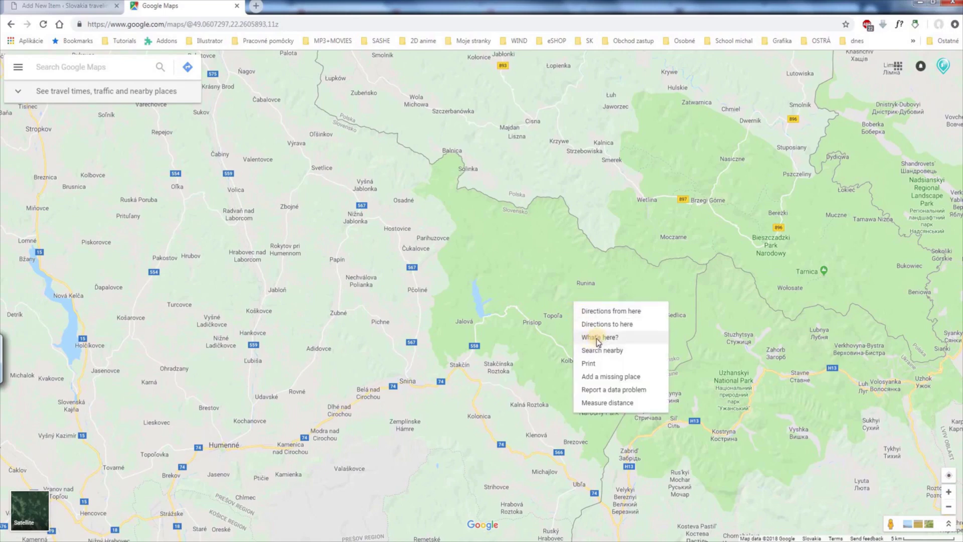
left_click(598, 339)
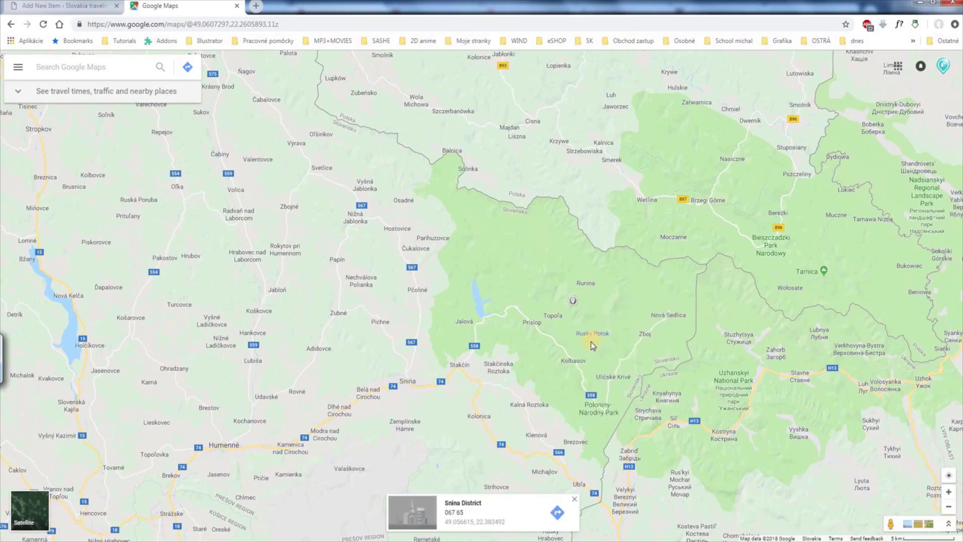
left_click(482, 523)
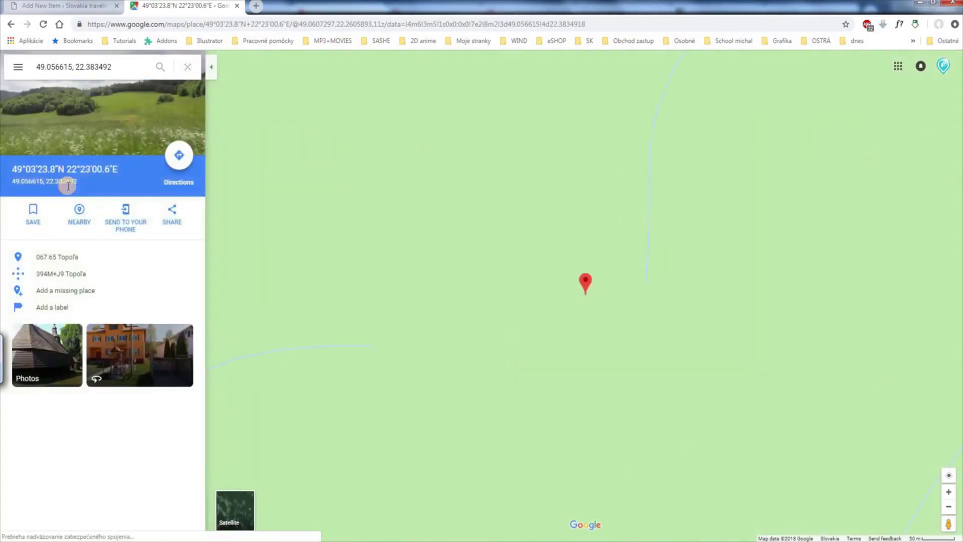
left_click_drag(78, 184, 10, 183)
key("ctrl+c")
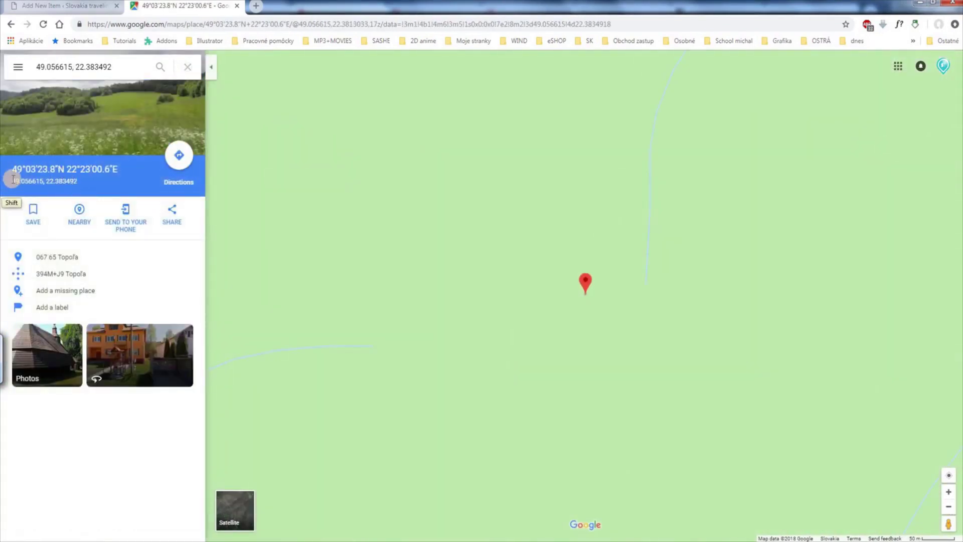
Step: Back in the item form, set the latitude to 49.056615 and the longitude to 22.383492
left_click(93, 6)
left_click(477, 254)
key("ctrl+v")
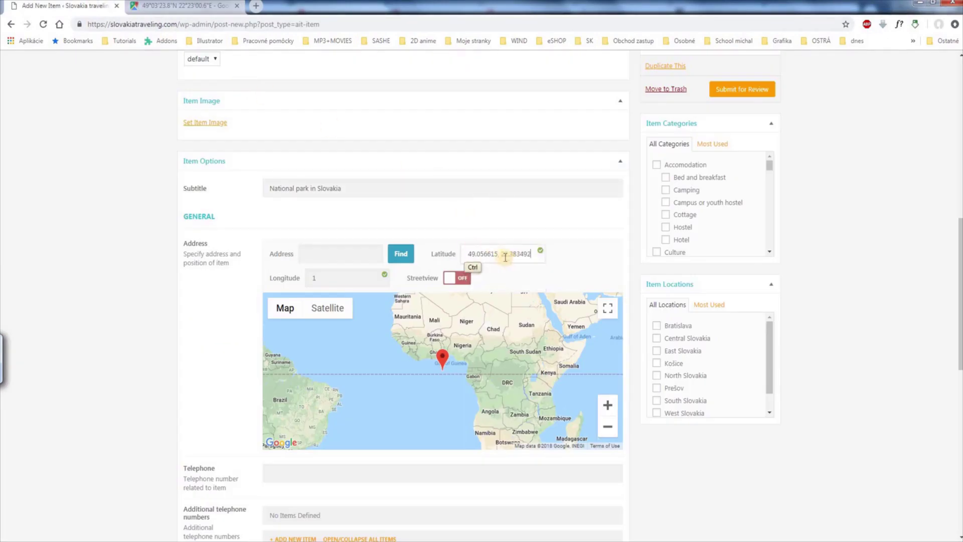
left_click_drag(532, 257, 501, 254)
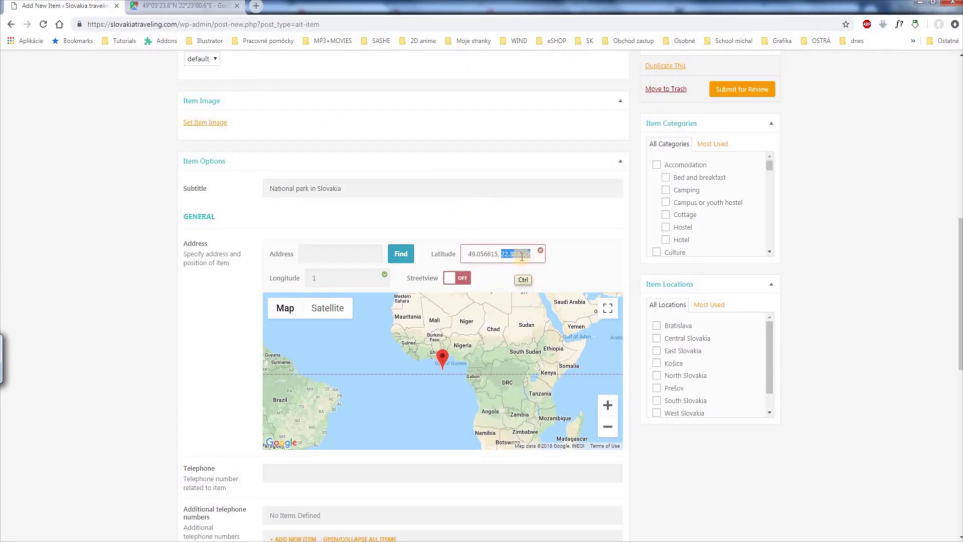
key("ctrl+x")
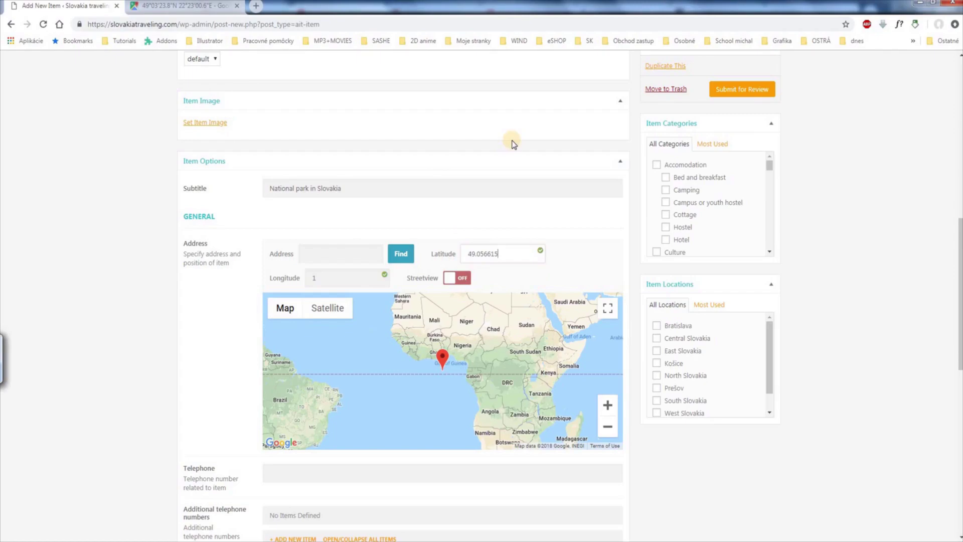
left_click(331, 277)
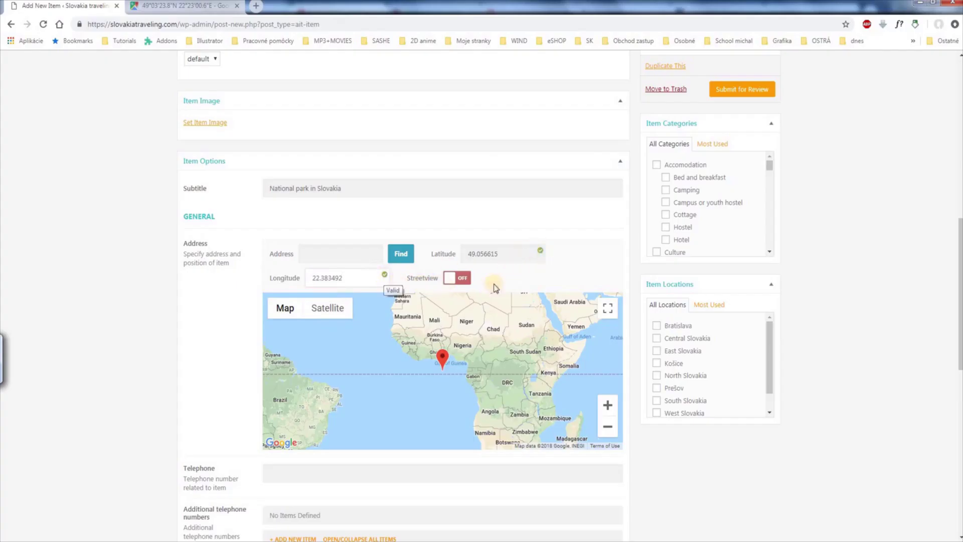
Step: Turn on the contact owner button and the gallery display, leaving no additional telephone number entries
left_click_drag(958, 305, 950, 392)
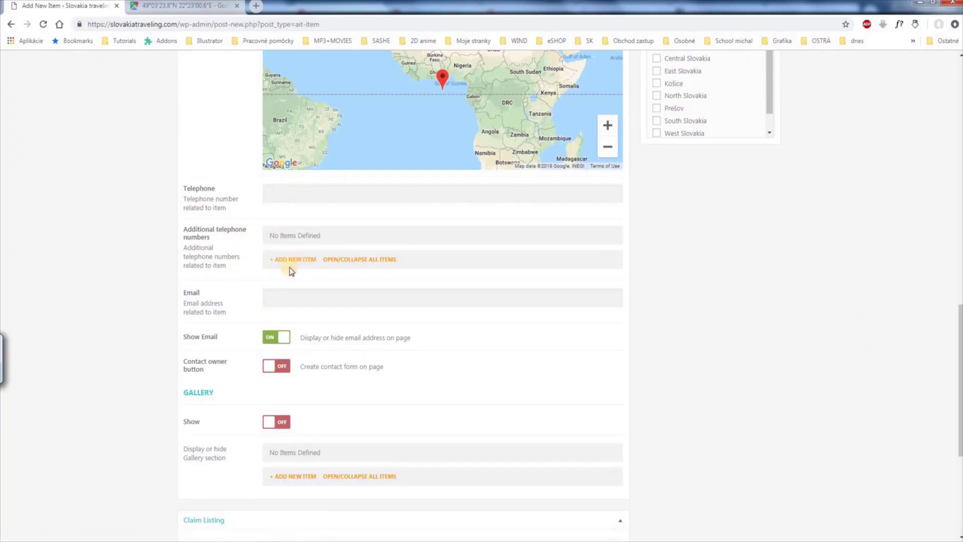
left_click(291, 261)
left_click(612, 236)
left_click(273, 367)
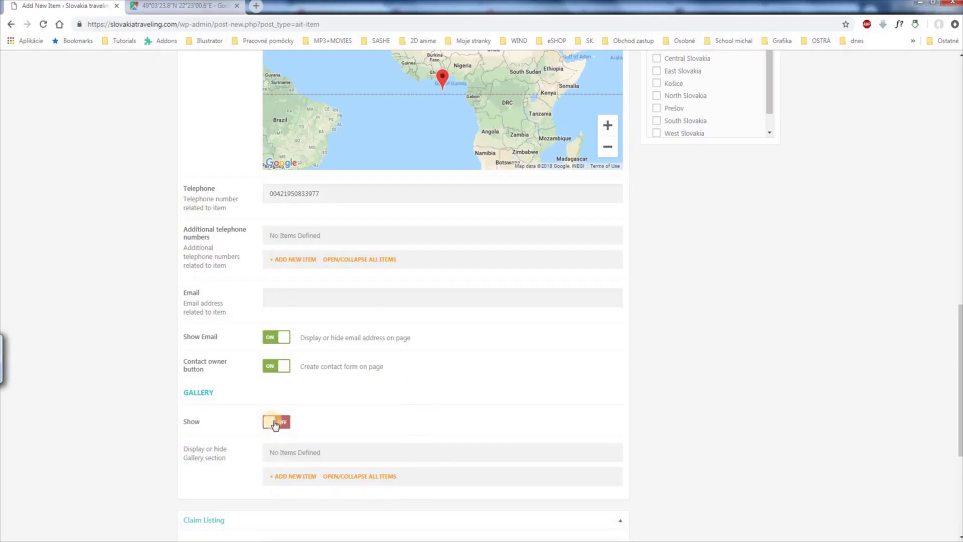
right_click(274, 421)
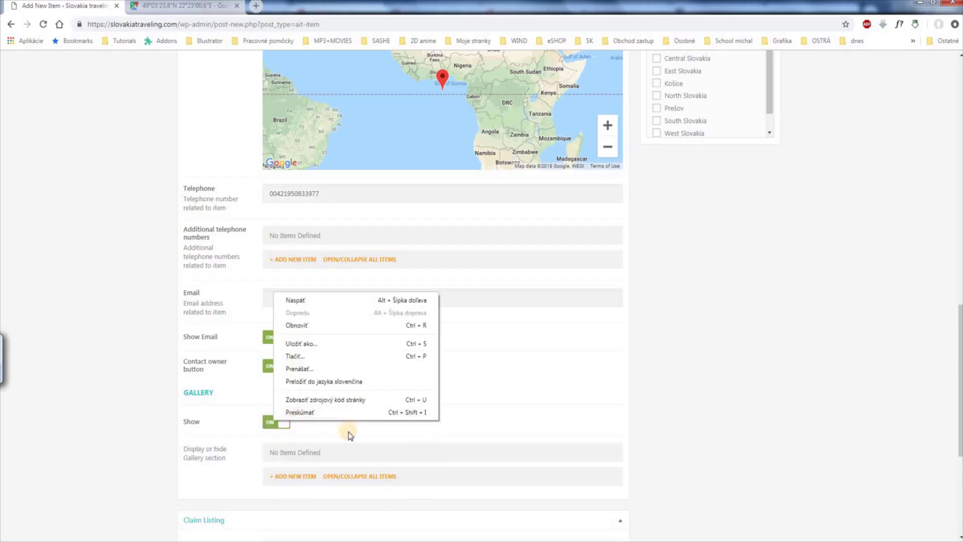
left_click(348, 431)
Step: Upload 1.png to 4.png from the Poloniny folder and set the green mountain ridge picture as the item's featured image
left_click_drag(960, 330, 952, 192)
left_click(204, 290)
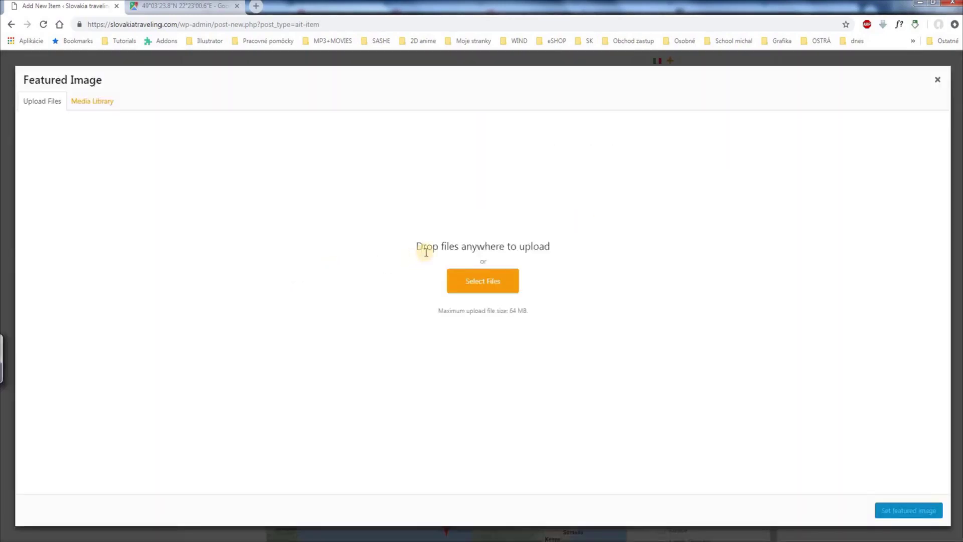
left_click(464, 281)
left_click(183, 82)
left_click(348, 90, "shift")
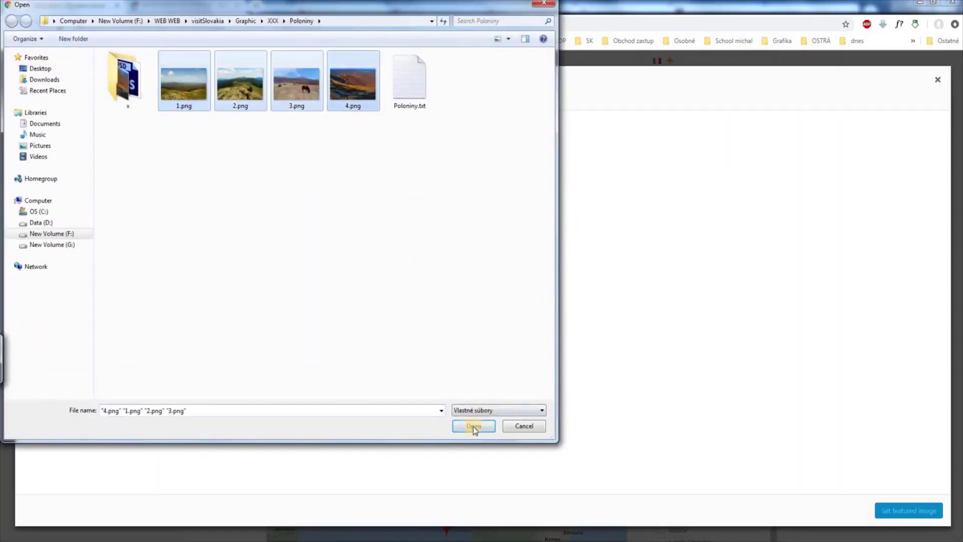
left_click(474, 426)
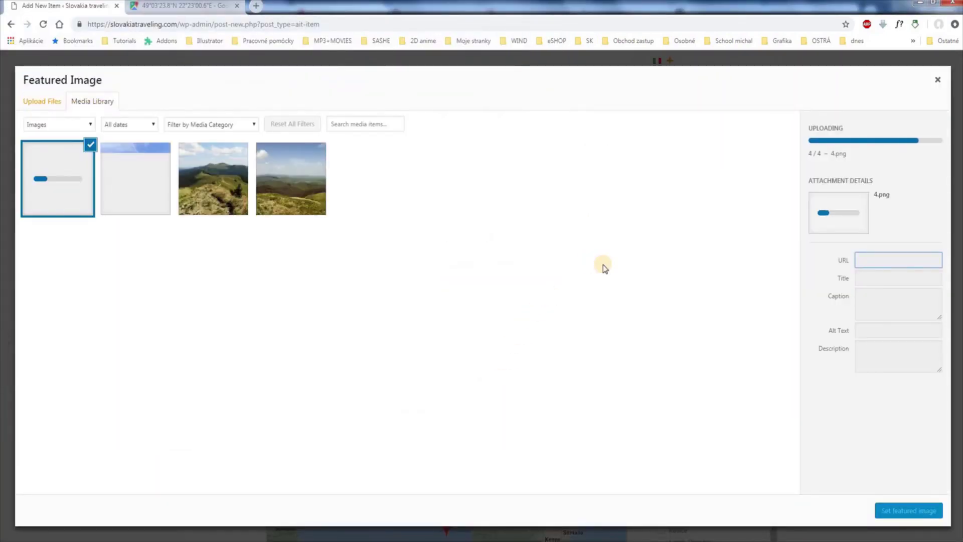
left_click(238, 206)
left_click(883, 511)
Step: Add a gallery item titled "Poloniny1" using the autumn hillside image from the media library
scroll(875, 308, "down", 15)
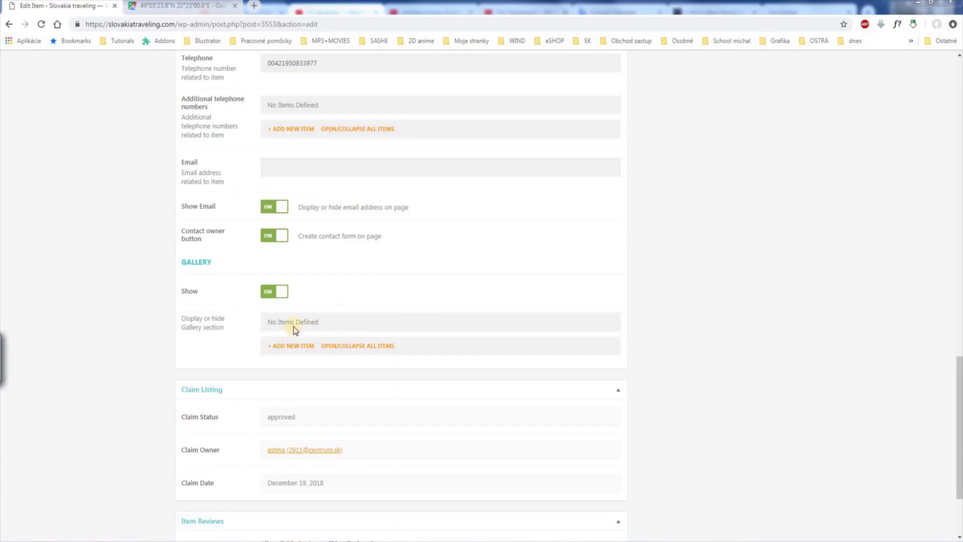
left_click(287, 348)
left_click(404, 346)
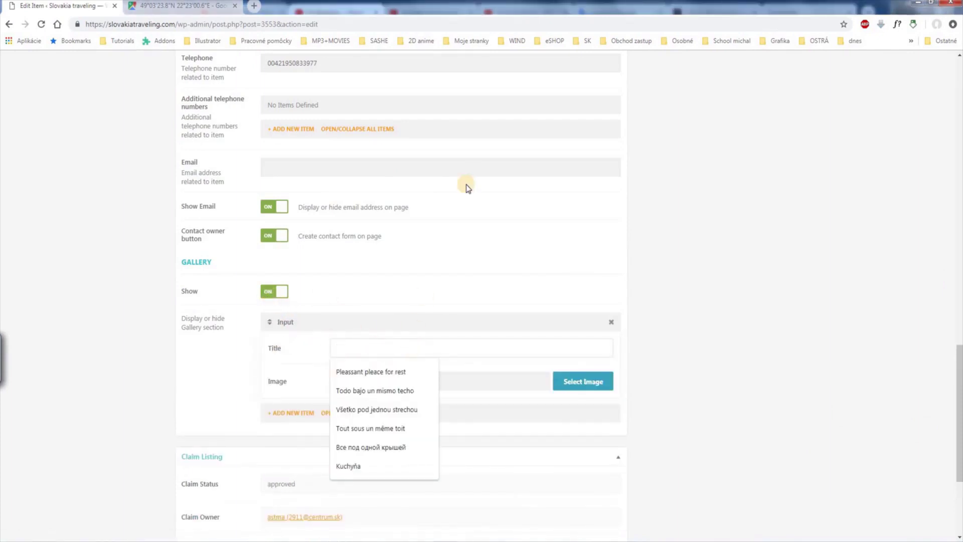
type("Poloniny")
key("ctrl+a")
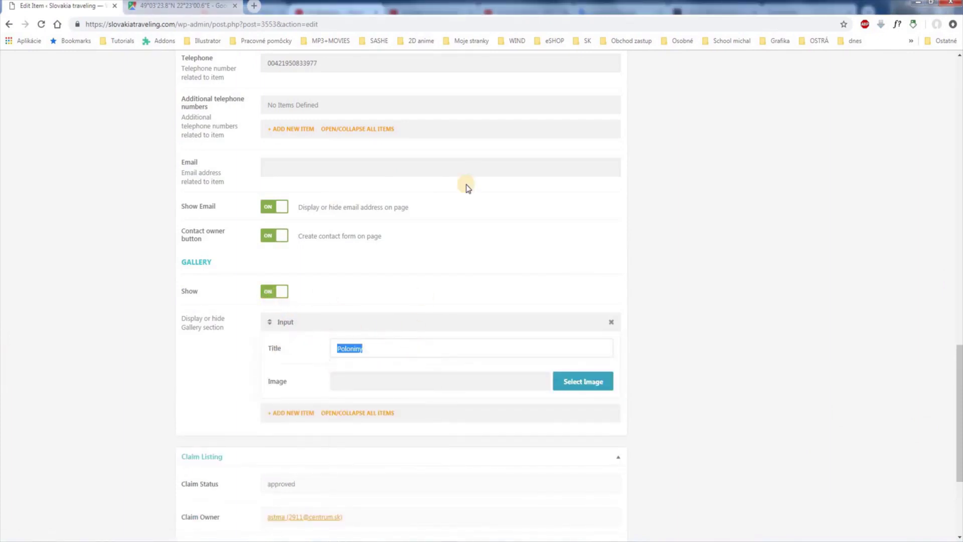
type("1")
left_click(557, 380)
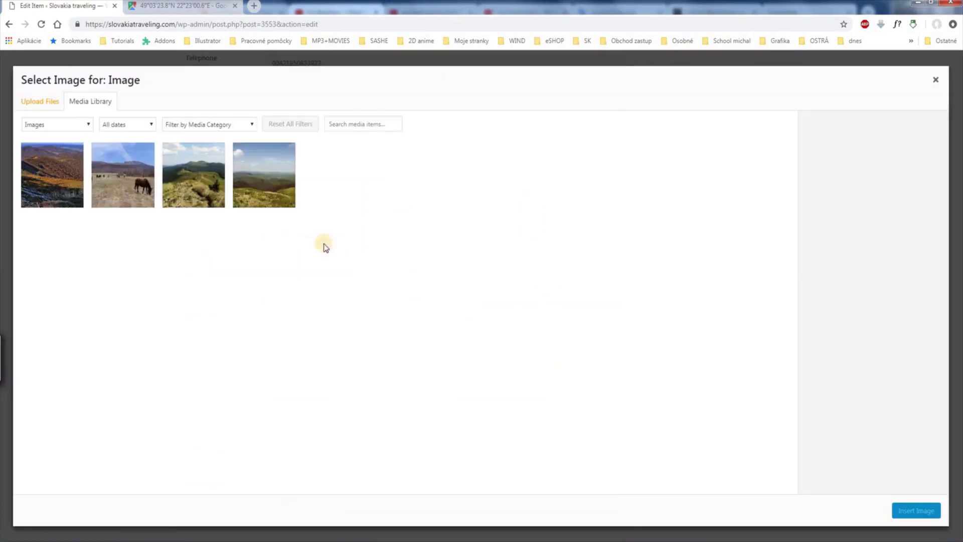
left_click(67, 185)
left_click(908, 510)
left_click(301, 322)
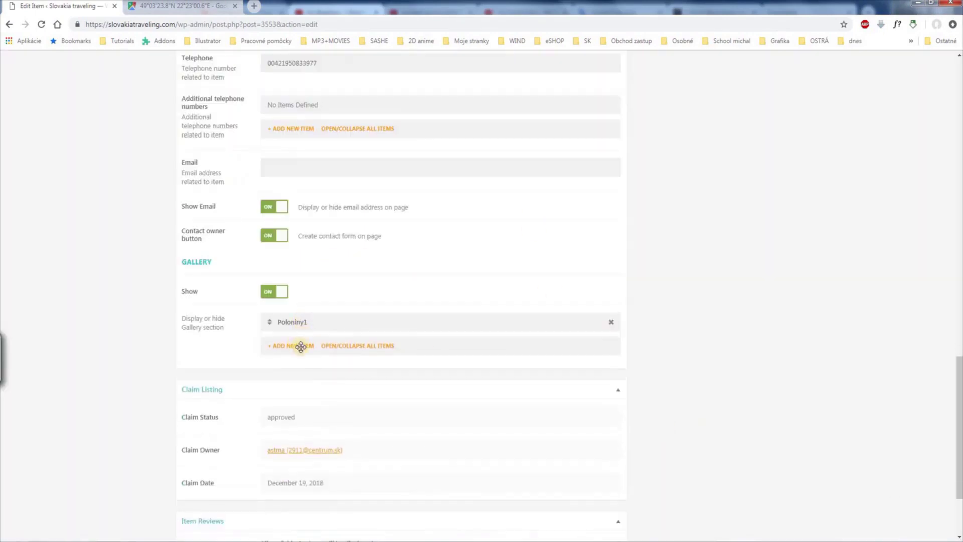
Step: Add a second gallery item titled "Poloniny2" using the image of the grazing horse
left_click(296, 344)
left_click(395, 372)
key("ctrl+v")
type("2")
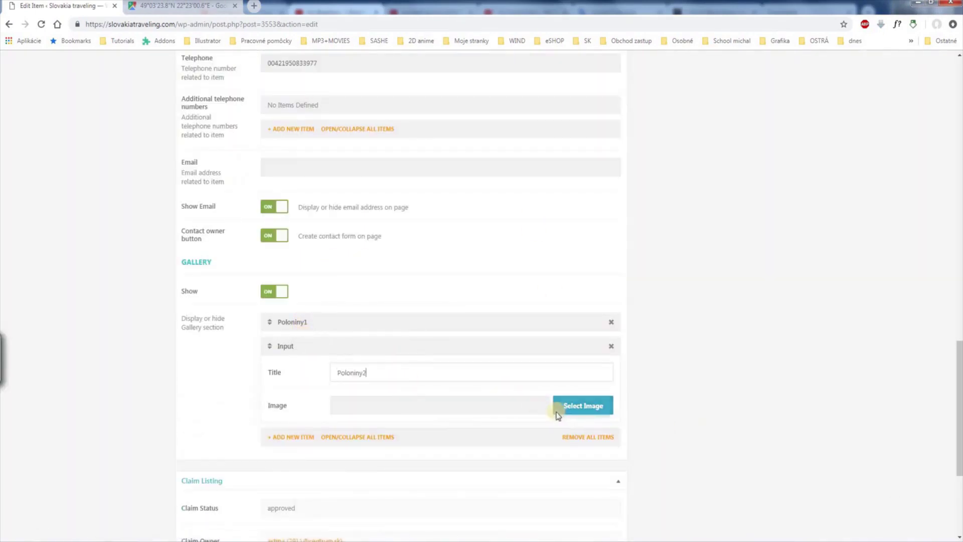
left_click(563, 406)
left_click(123, 174)
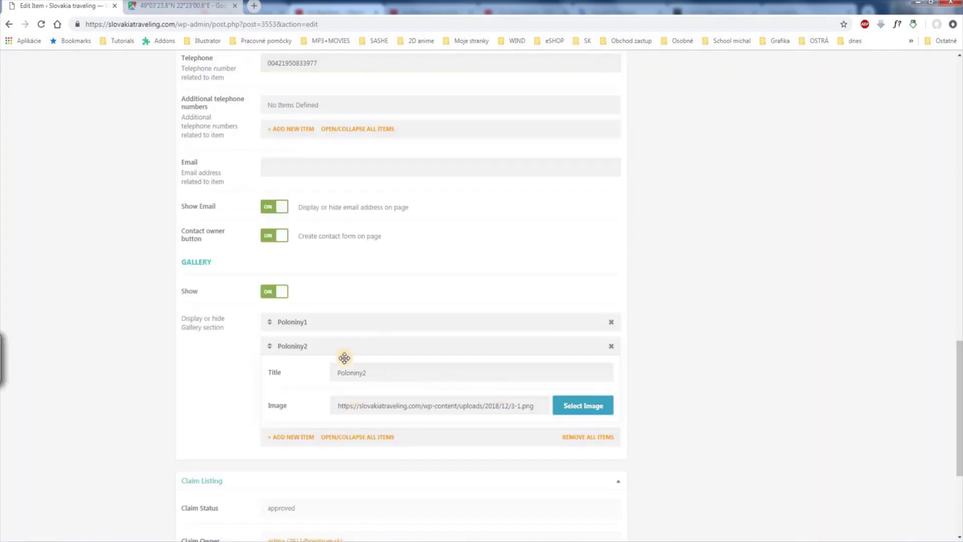
left_click(301, 346)
Step: Add a third gallery item titled "Poloniny3" using the wide grassy hills image 1-1.png
left_click(294, 370)
left_click(381, 395)
key("ctrl+v")
type("3")
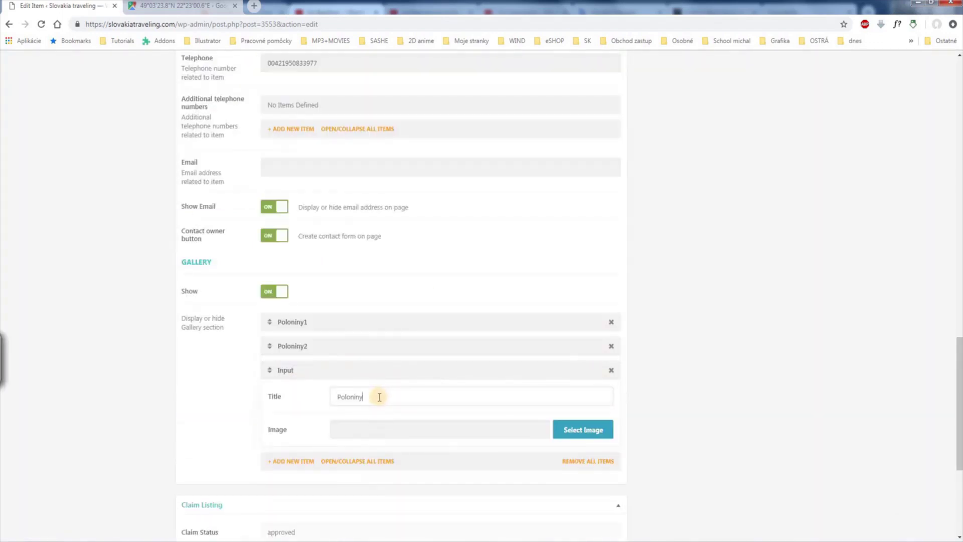
left_click(568, 430)
left_click(265, 175)
left_click(908, 515)
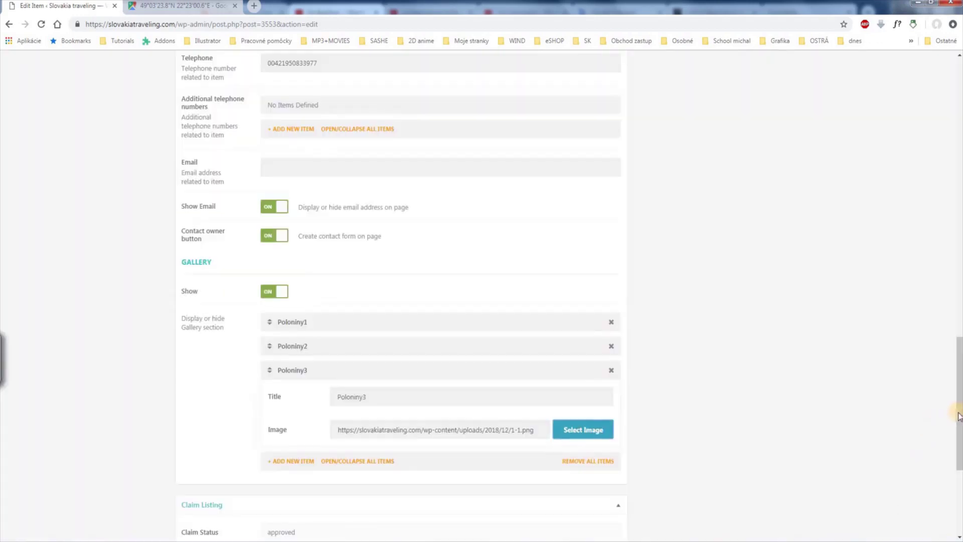
Step: Assign the item to the Nature category with its Mountains and National park subcategories
left_click_drag(959, 396, 950, 251)
scroll(949, 251, "up", 1)
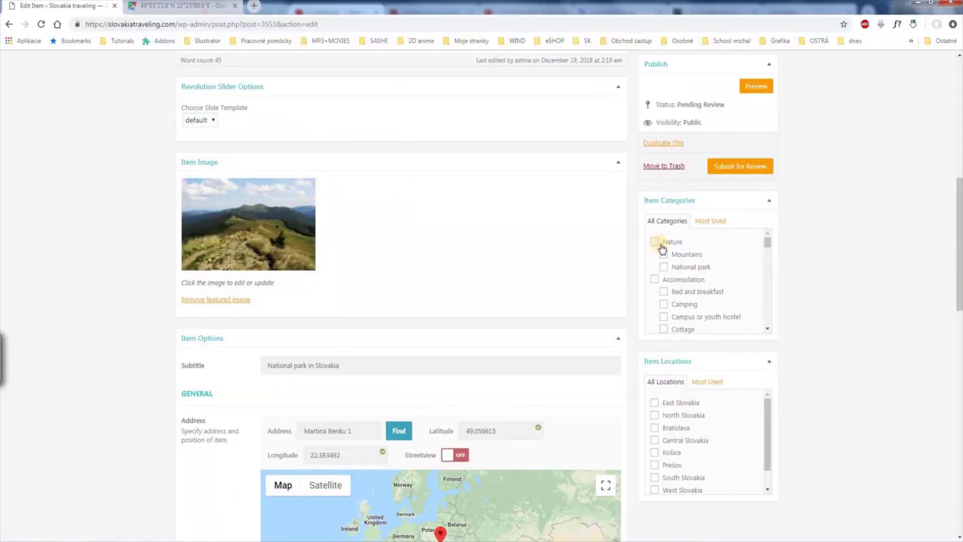
left_click(664, 254)
left_click(664, 266)
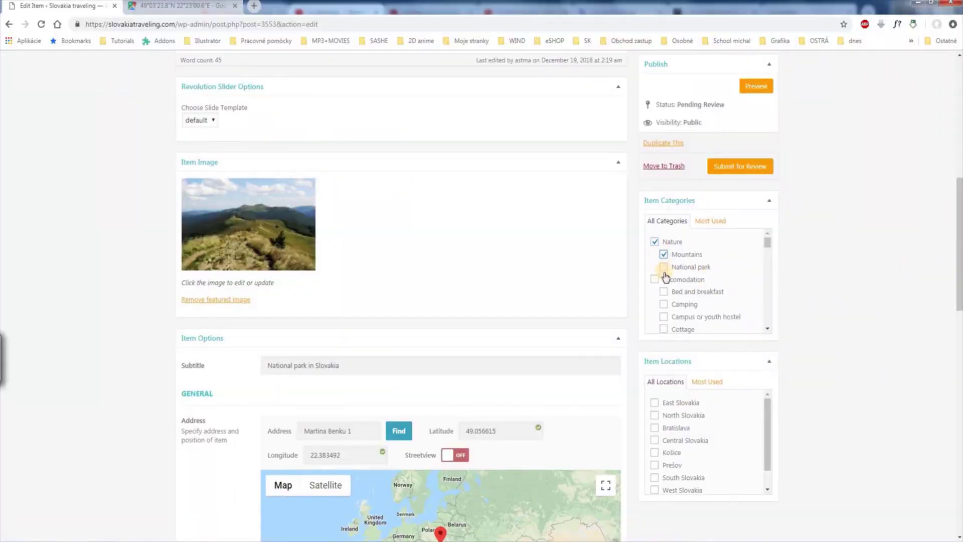
Step: Set the item's location to East Slovakia and submit the item for review
left_click(655, 402)
left_click_drag(958, 259, 959, 196)
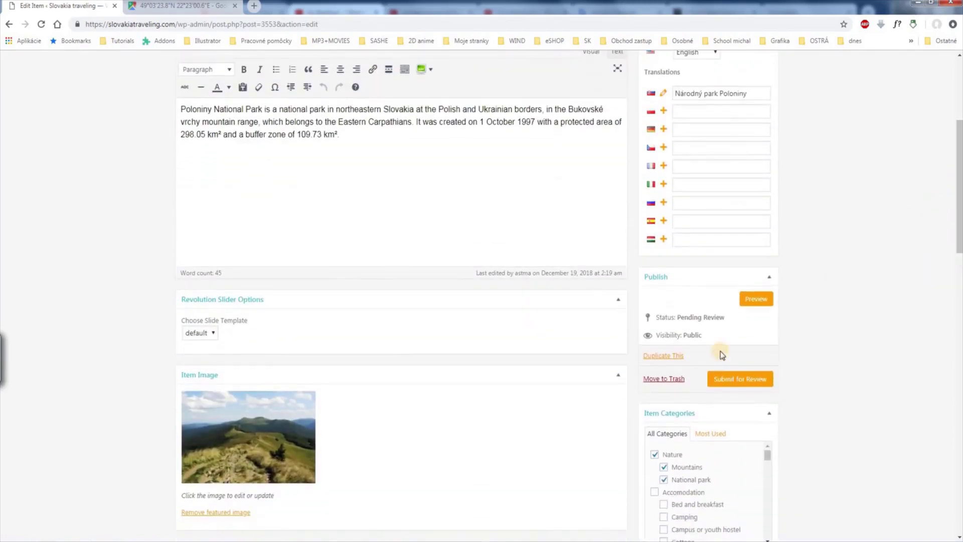
left_click(728, 384)
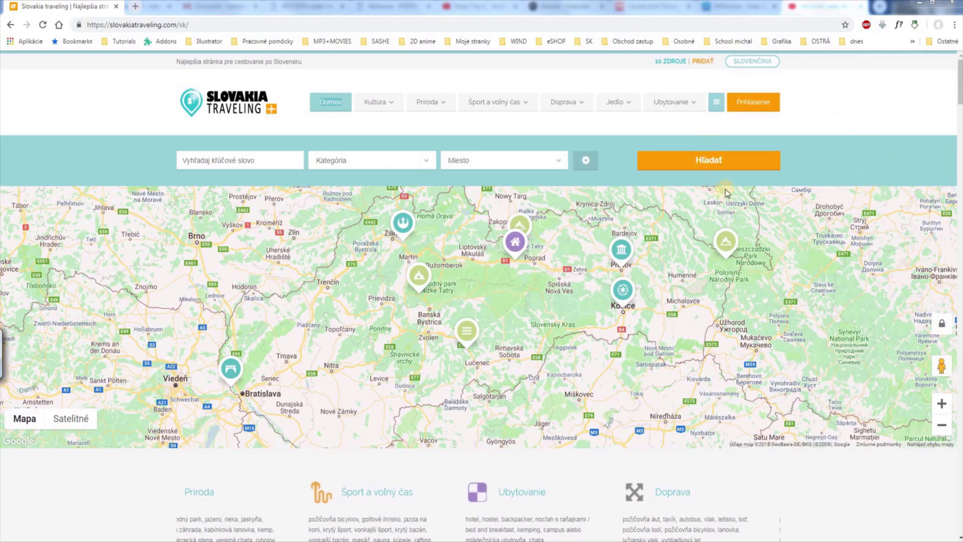
Step: Open the detail page of the Poloniny national park listing from its marker on the public site's map
left_click(726, 245)
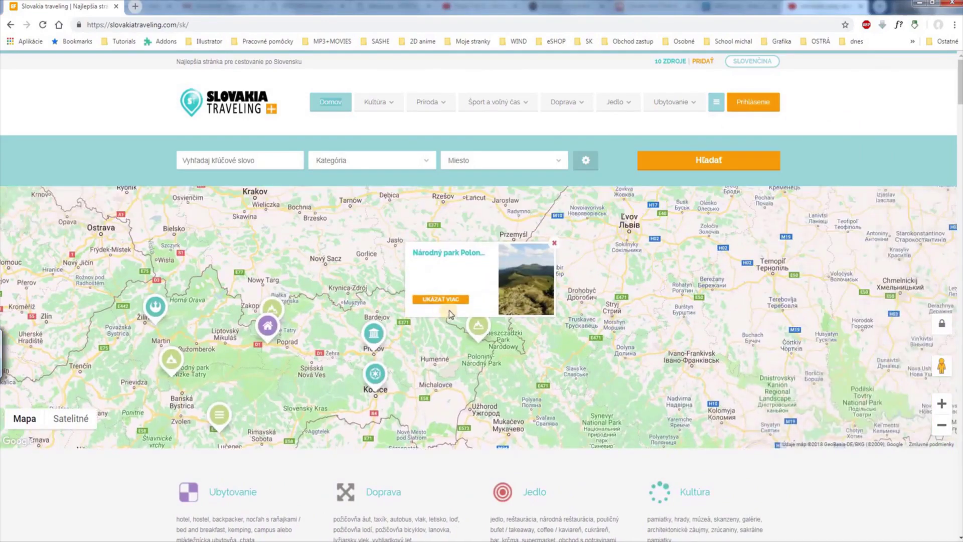
left_click(447, 305)
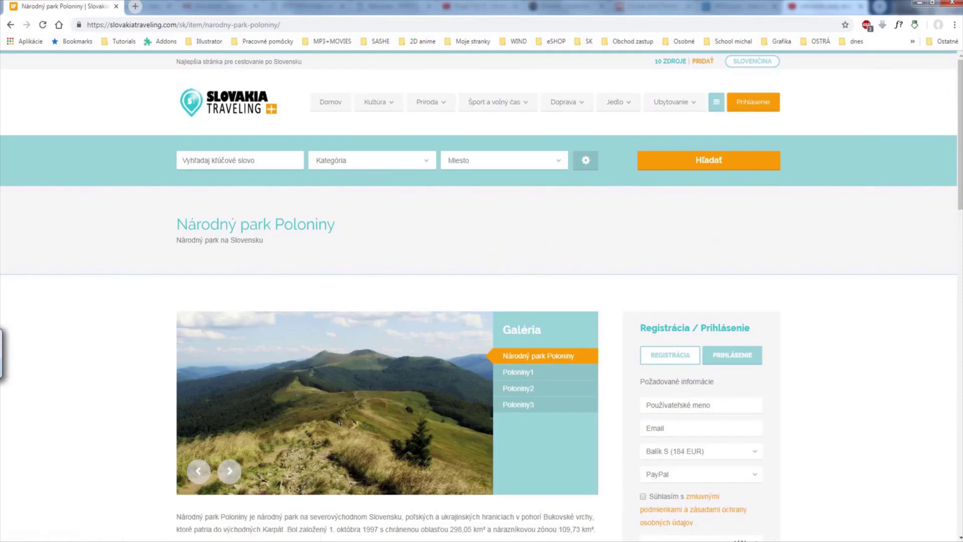
Step: Review the Poloniny listing's details, then find the park among the items of the Východ location
scroll(958, 238, "down", 8)
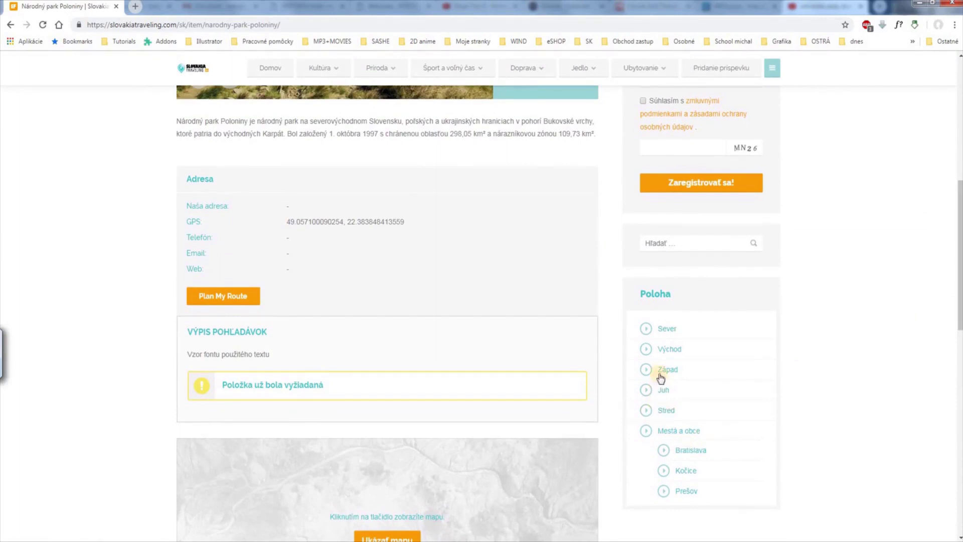
left_click(662, 351)
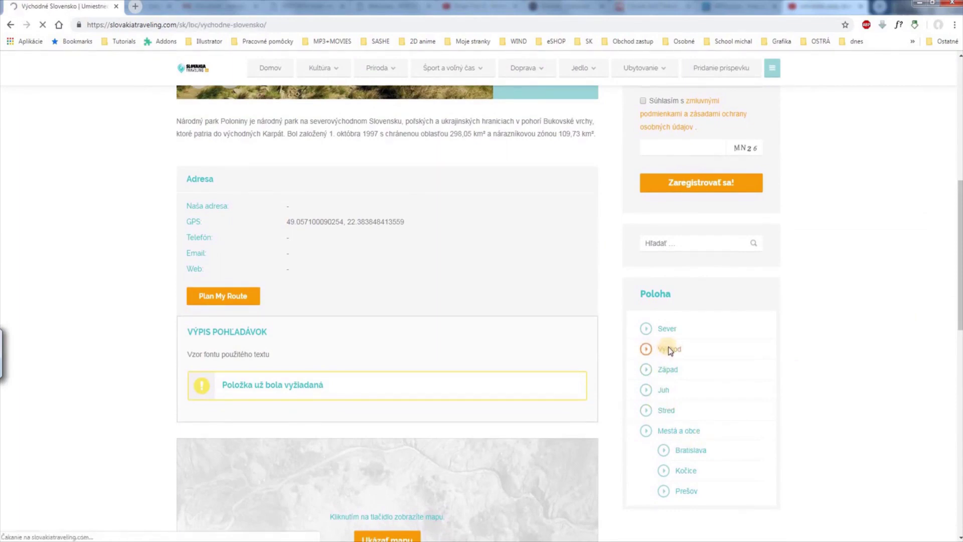
left_click_drag(954, 229, 958, 396)
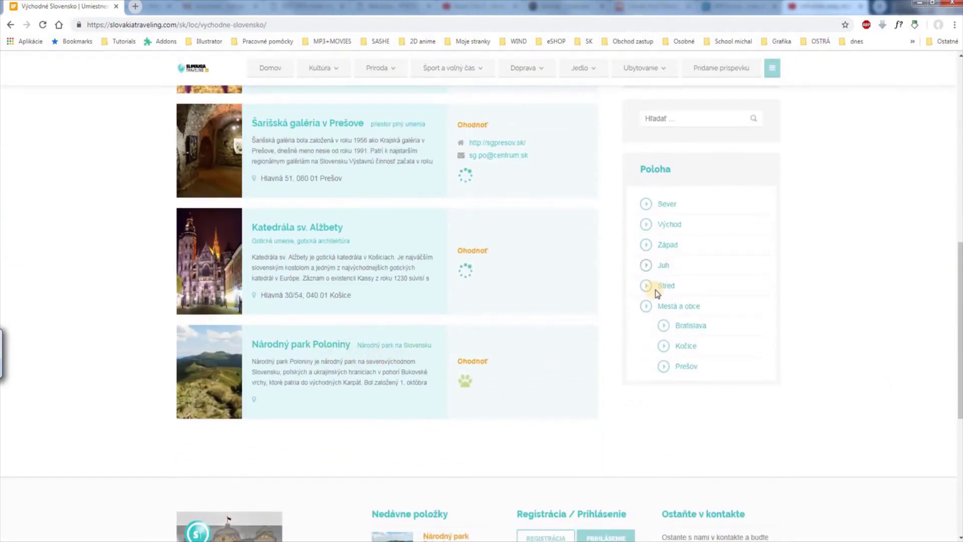
Step: Show the items of the Sever location and open the Národný park Poloniny listing from there
left_click(667, 204)
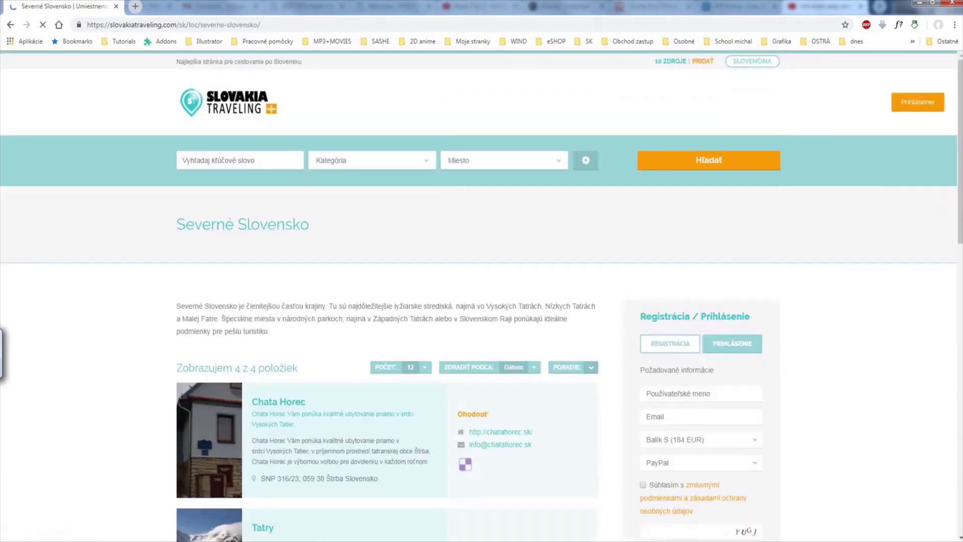
left_click_drag(957, 213, 957, 353)
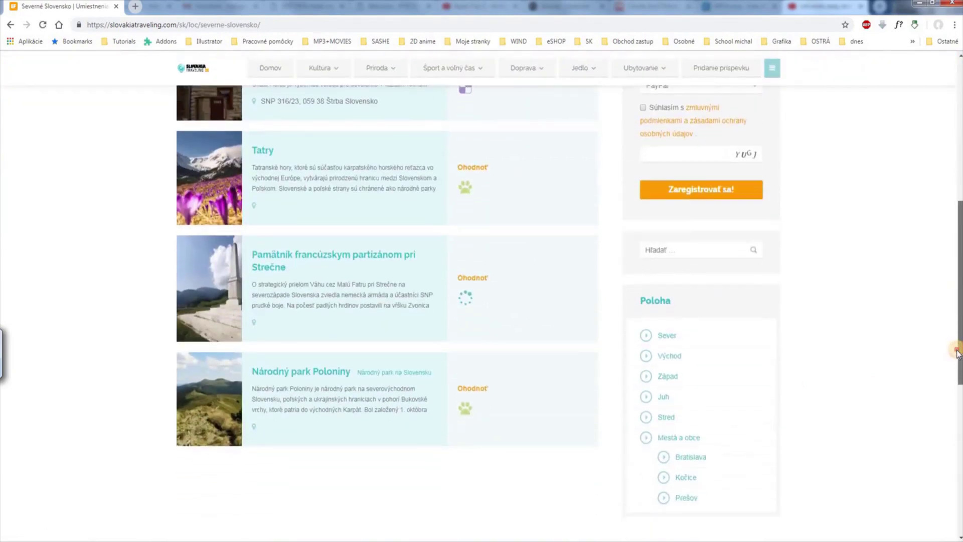
left_click(350, 375)
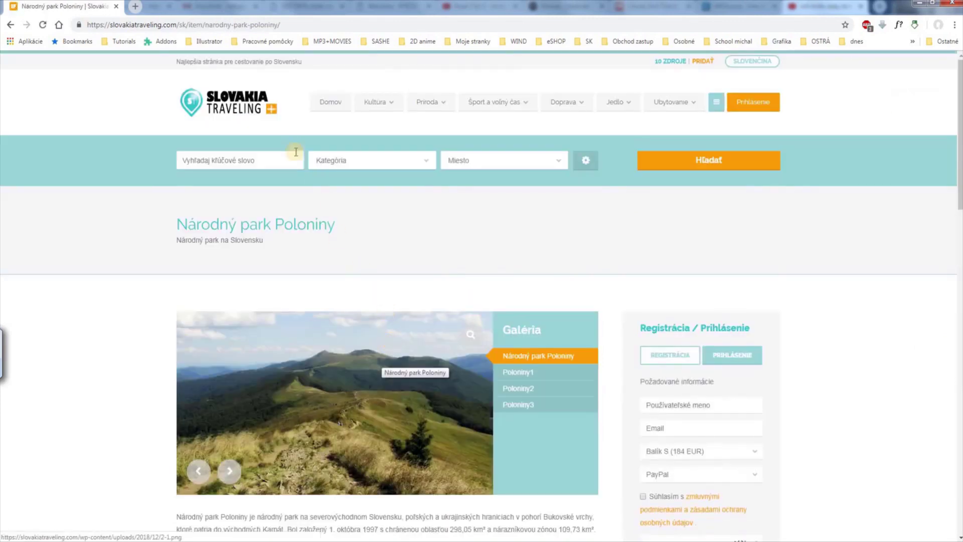
Step: Return to the site's home page and view the Poloniny card in the Najlepšie Miesta section
left_click(251, 107)
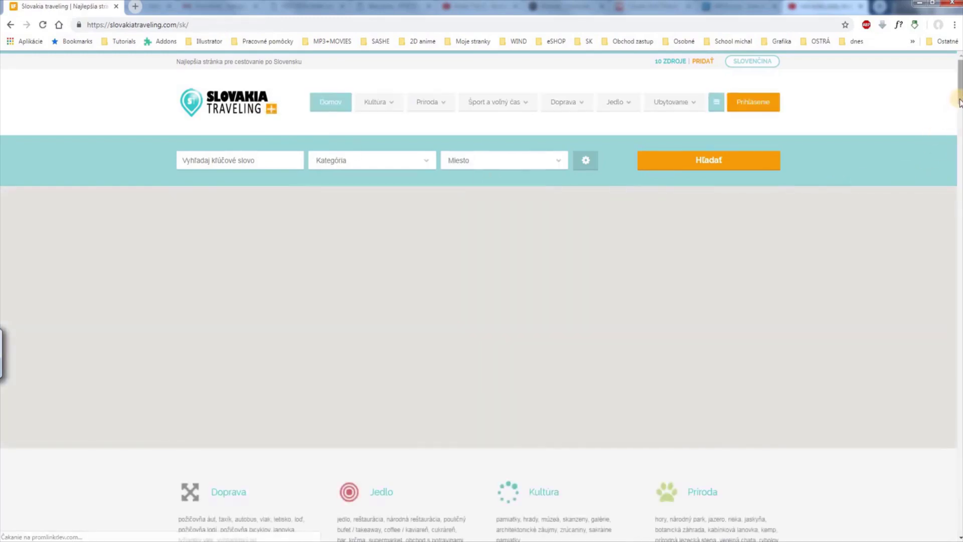
scroll(482, 301, "down", 8)
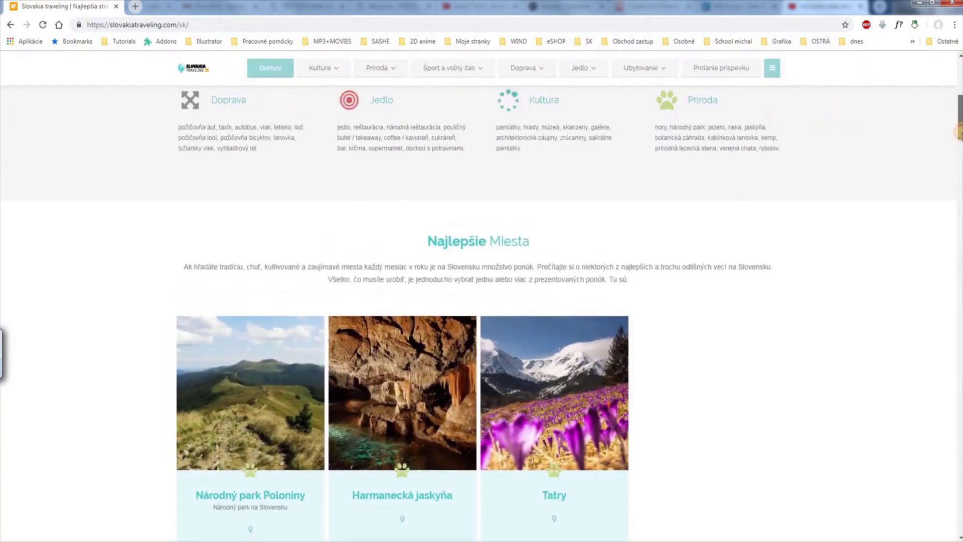
scroll(200, 243, "down", 2)
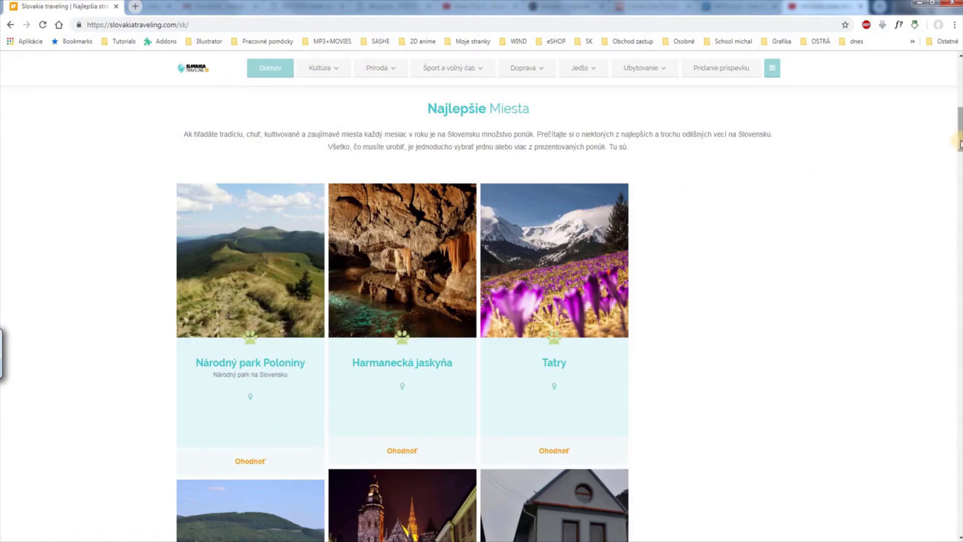
Step: Browse the Príroda category's Národný park subcategory for the Poloniny listing
scroll(960, 125, "up", 5)
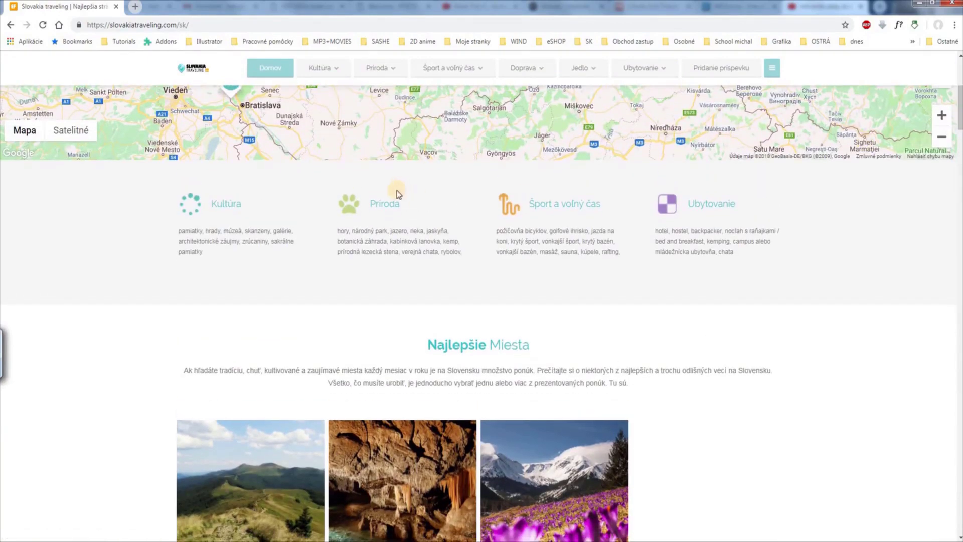
left_click(389, 206)
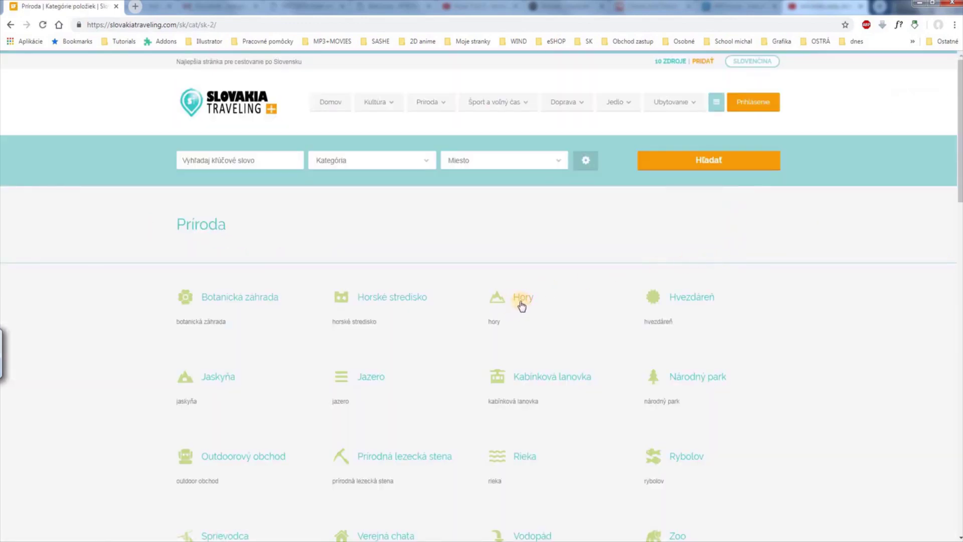
left_click(698, 383)
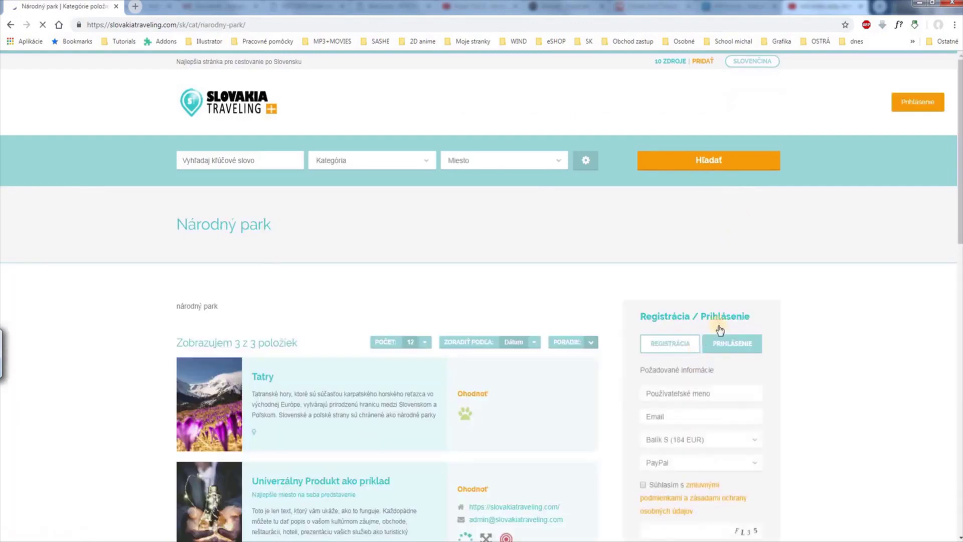
scroll(853, 276, "down", 5)
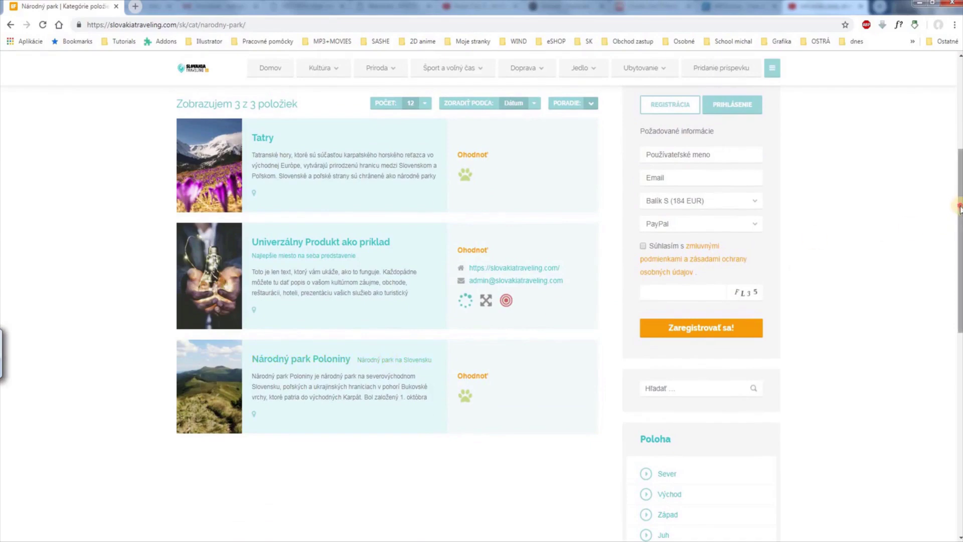
Step: Open the Severné Slovensko location from the home page's list of regions and find the Poloniny listing there
scroll(951, 140, "up", 5)
left_click(255, 108)
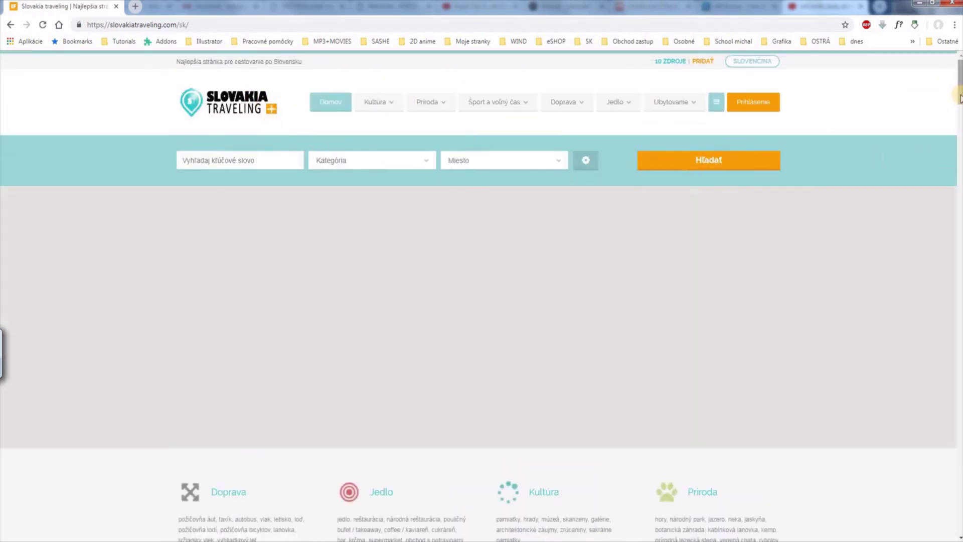
scroll(481, 296, "down", 20)
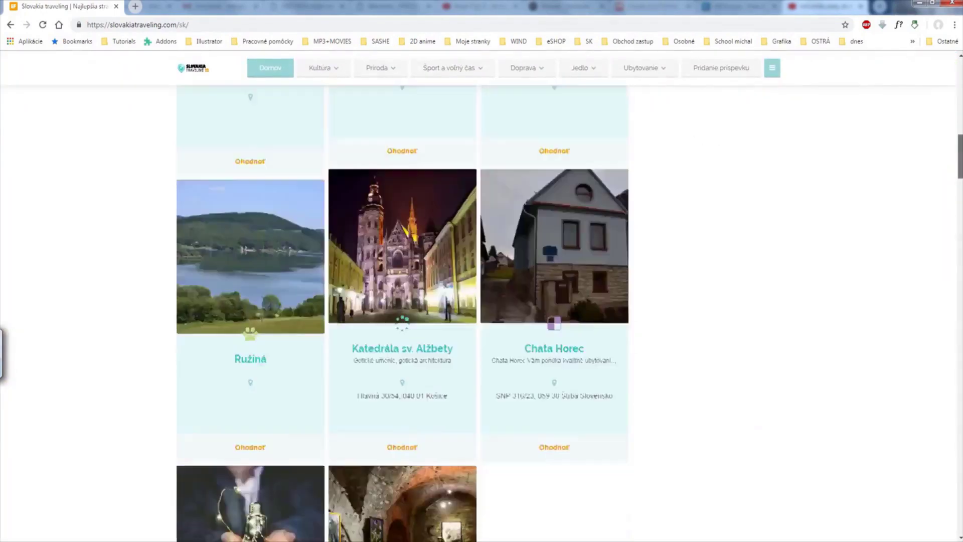
scroll(482, 296, "down", 1)
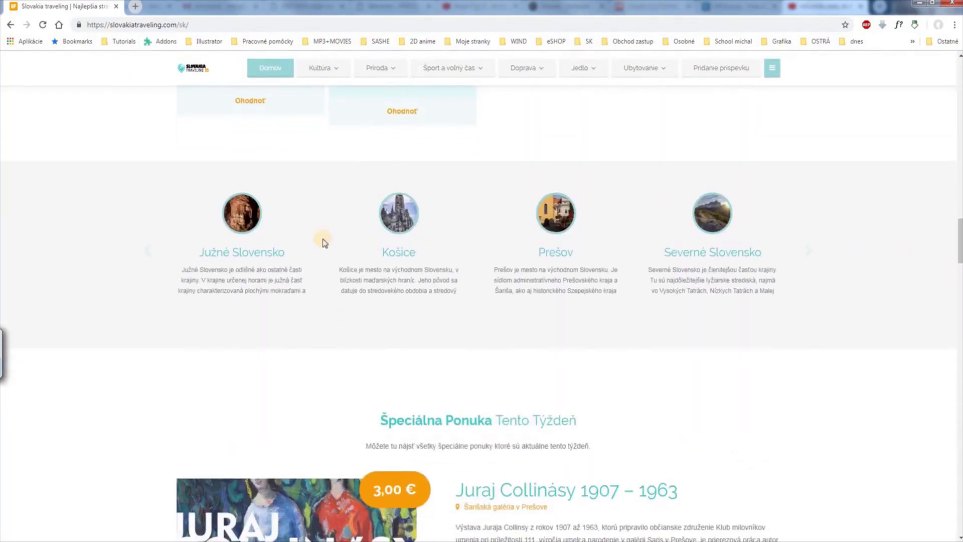
left_click(709, 236)
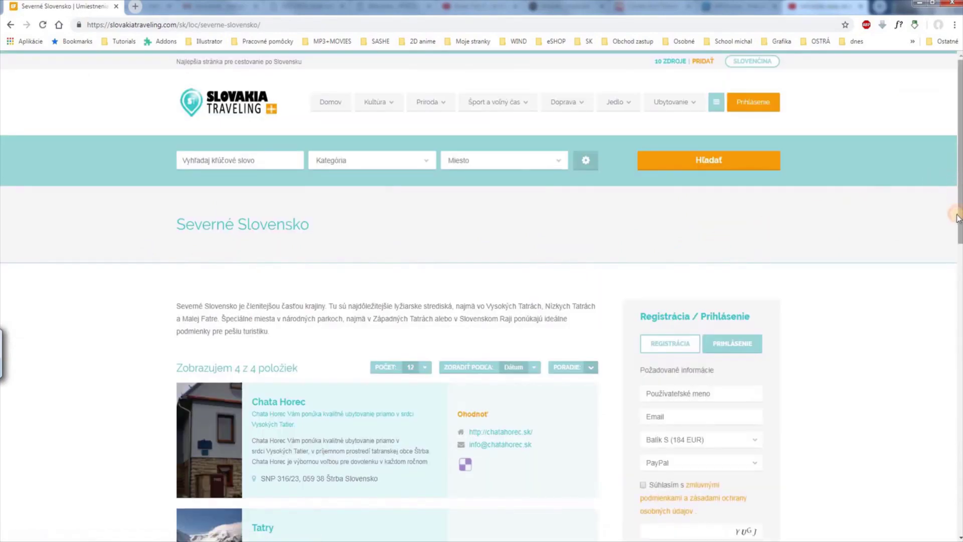
left_click_drag(958, 218, 798, 329)
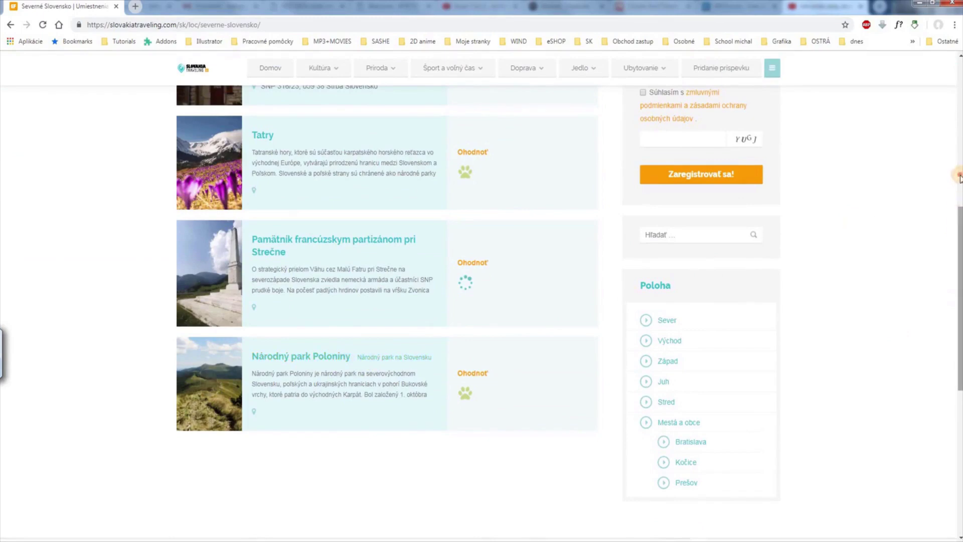
Step: Search the site from the home page for "poloniny" and open the Národný park Poloniny listing
scroll(957, 176, "up", 8)
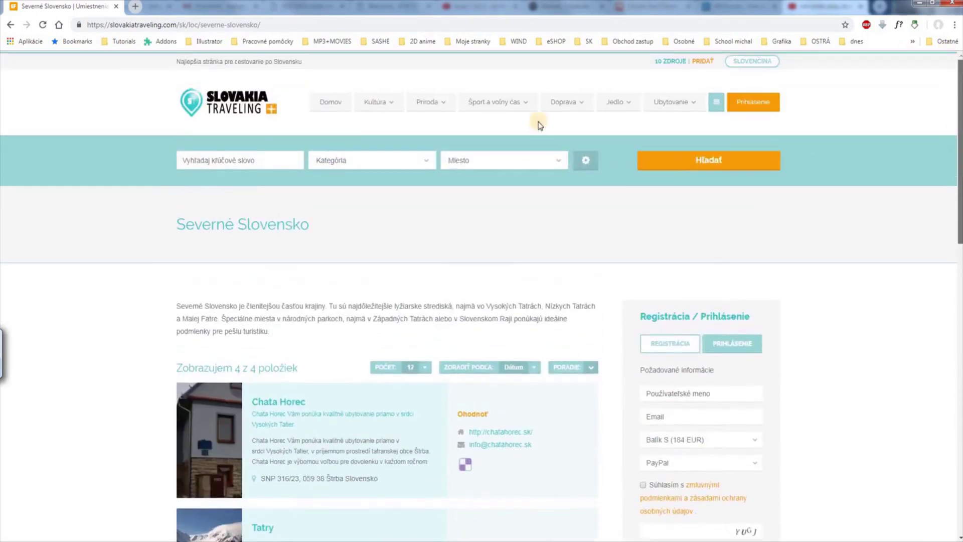
left_click(248, 103)
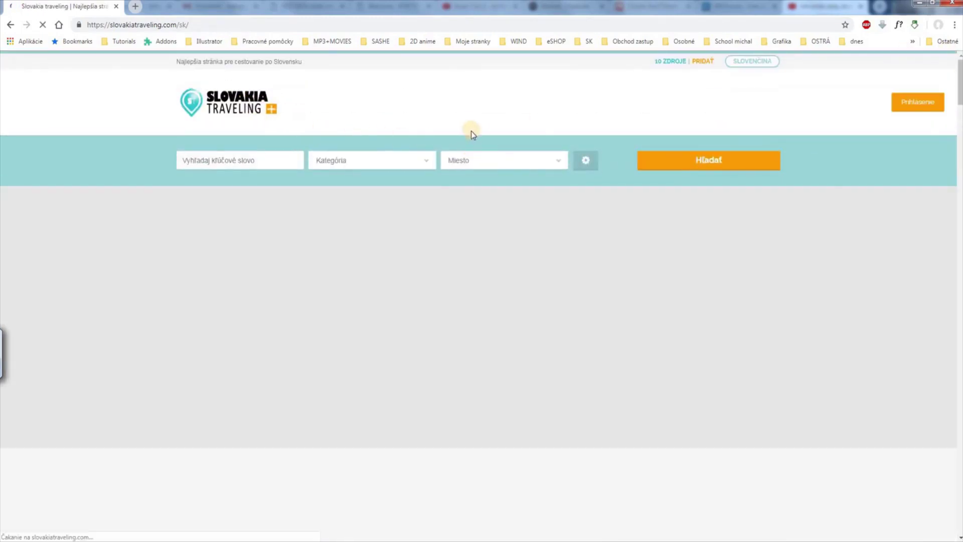
left_click(272, 162)
type("poloniny")
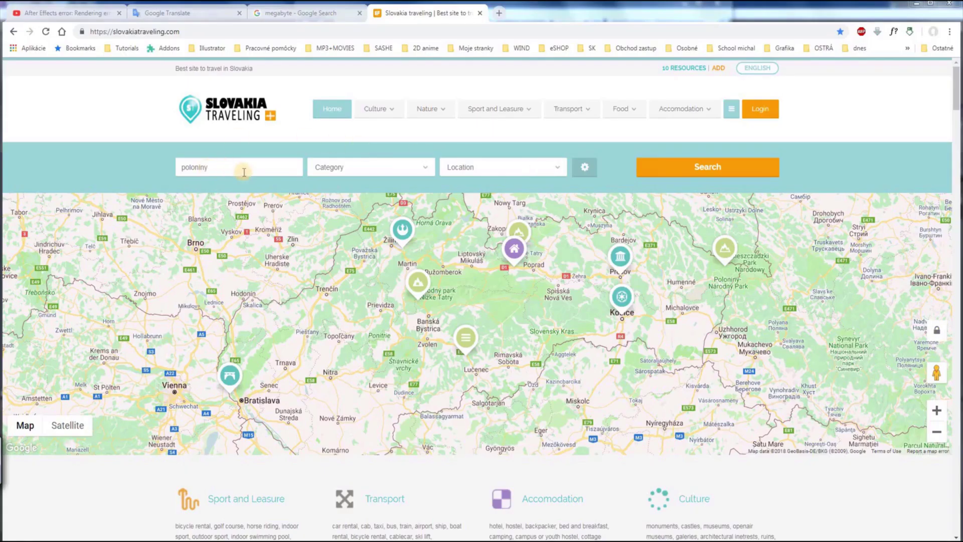
left_click(675, 170)
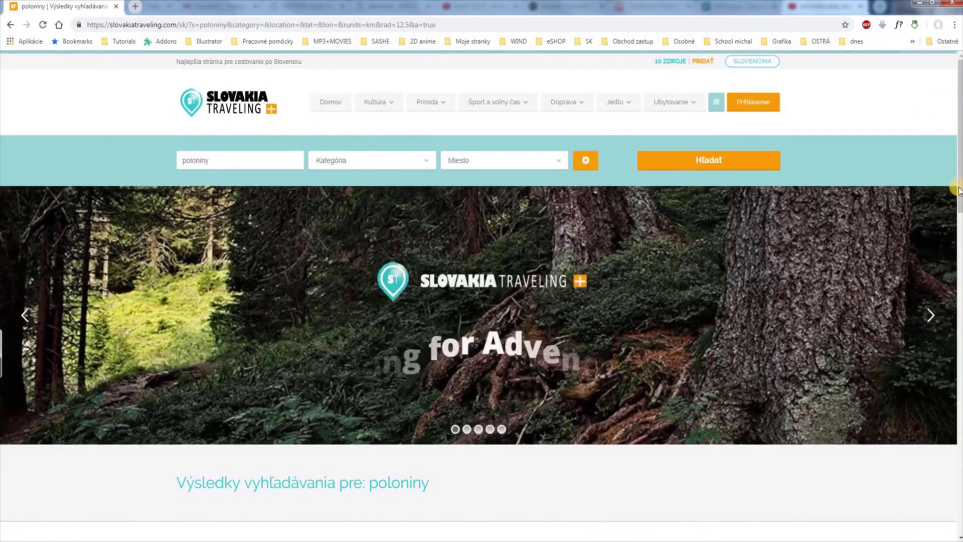
scroll(948, 241, "down", 4)
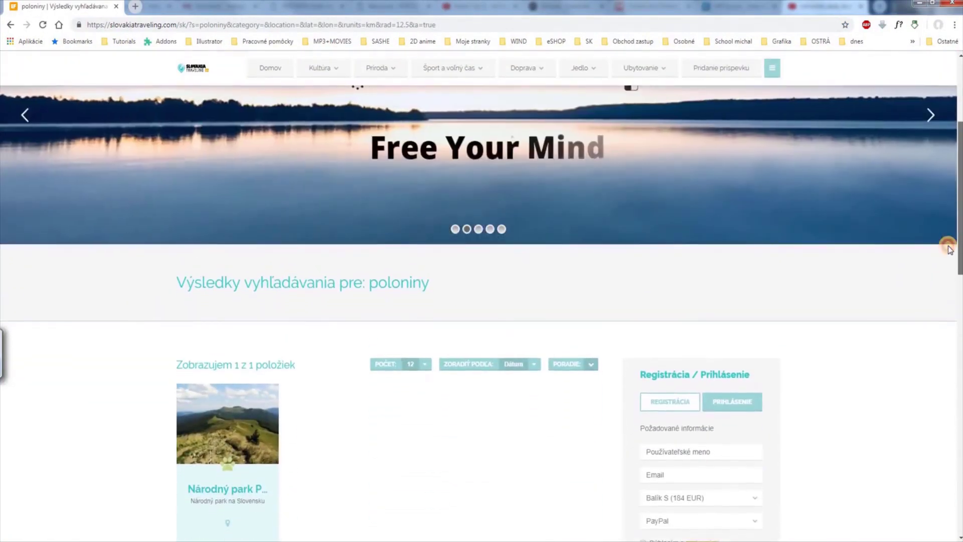
scroll(947, 244, "down", 2)
left_click(273, 311)
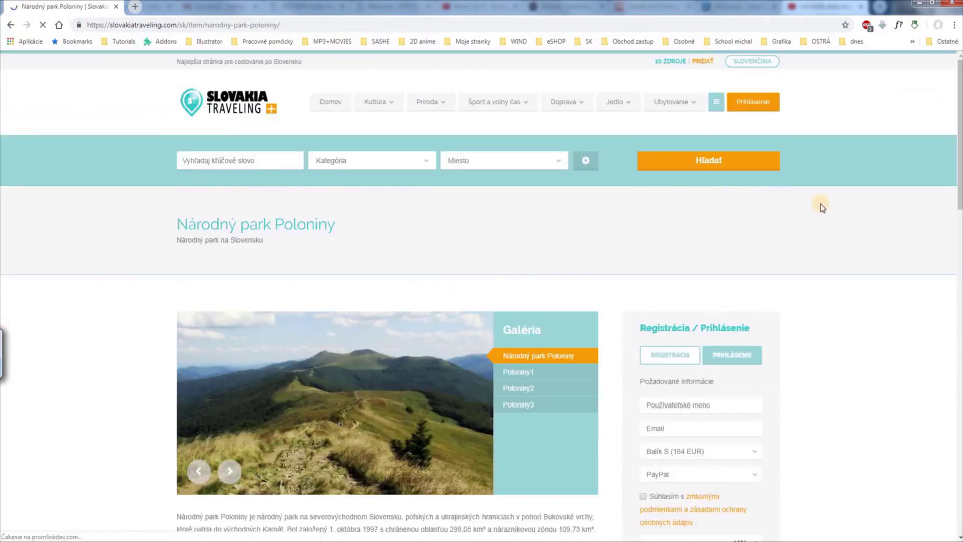